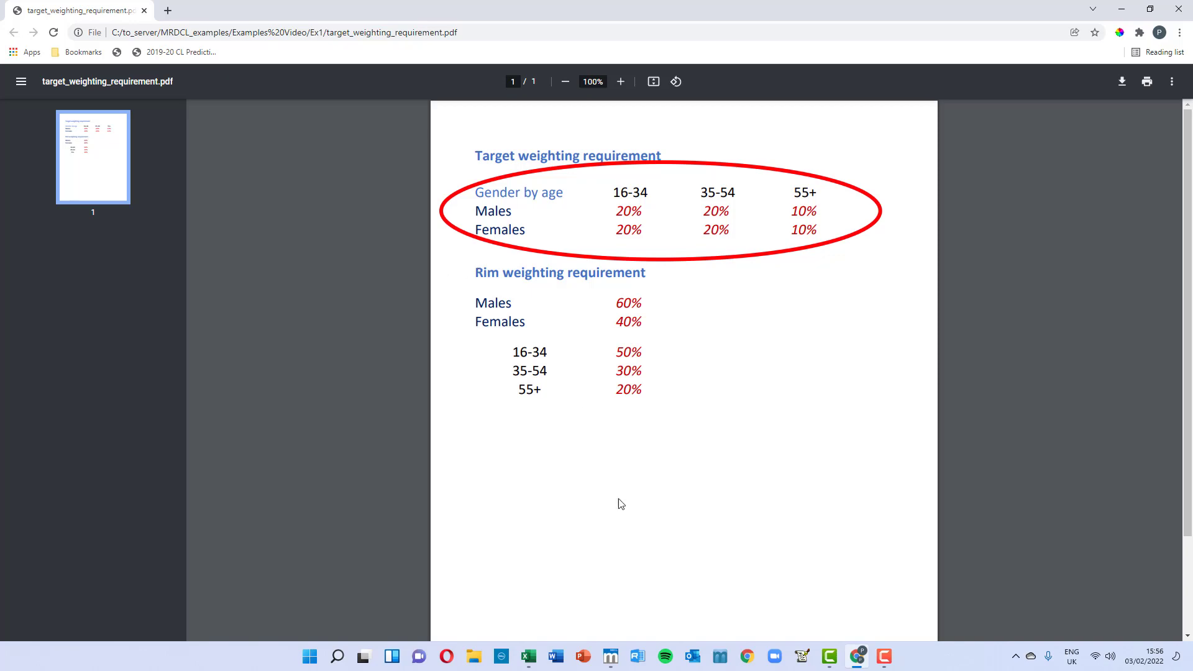
Step: Review the unweighted, target-weighted and other target-weighted tables in the workbook against the target weighting requirement
{"action": "key", "text": "alt+Tab"}
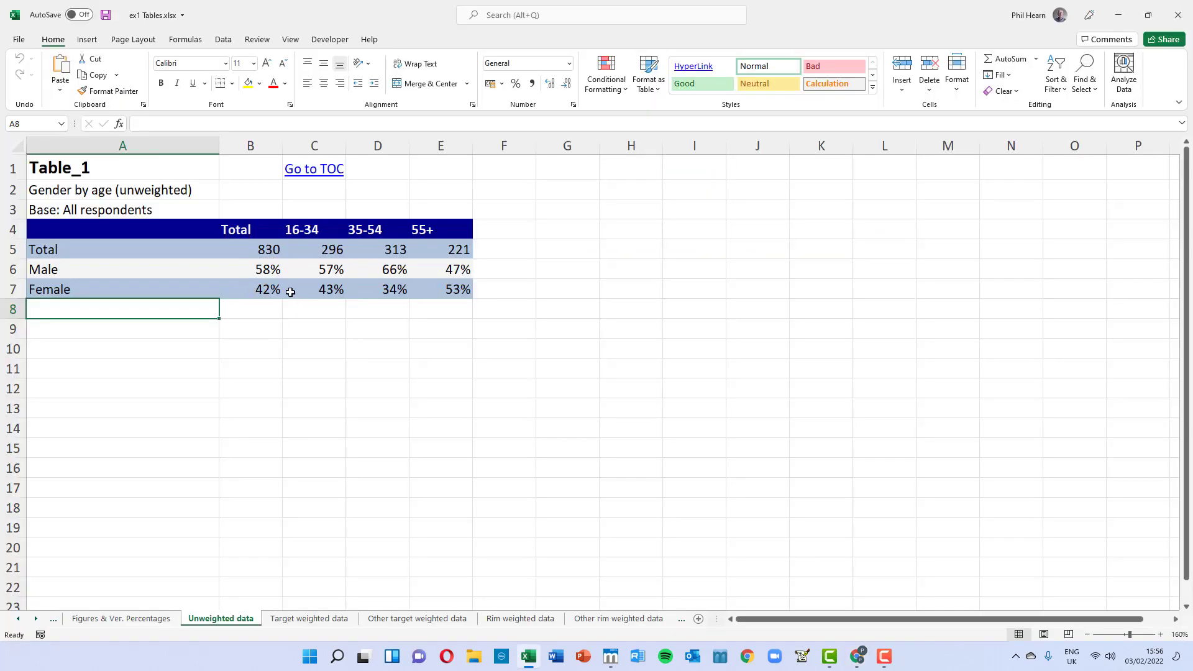
{"action": "left_click", "coordinate": [308, 618]}
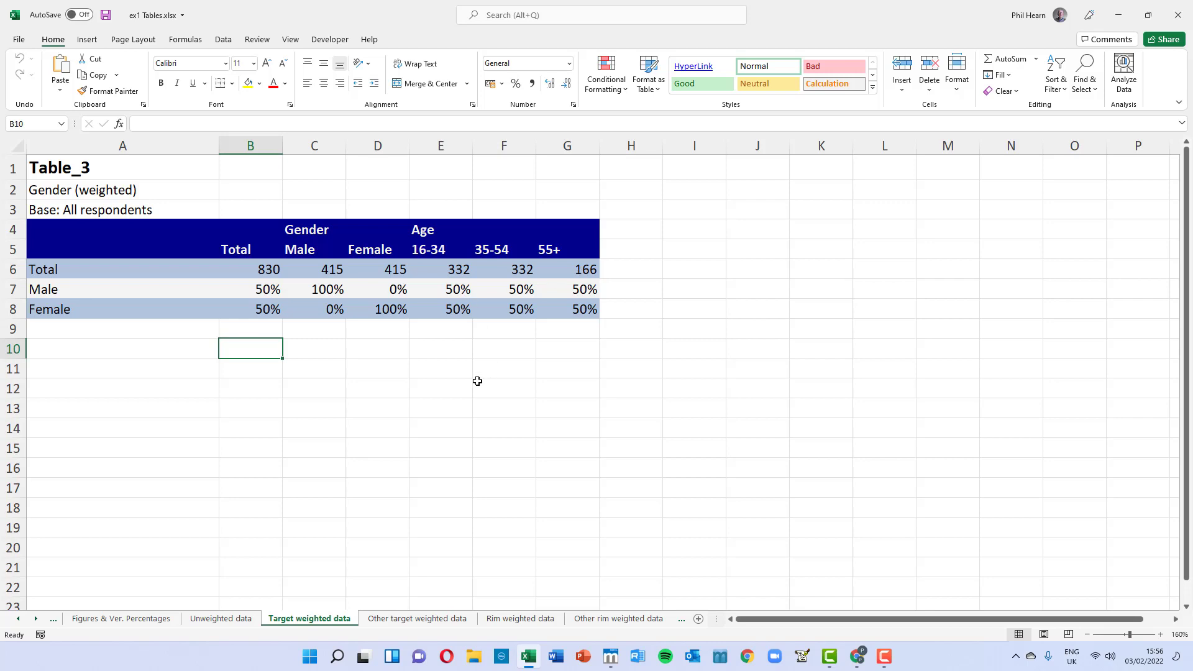
{"action": "left_click", "coordinate": [412, 619]}
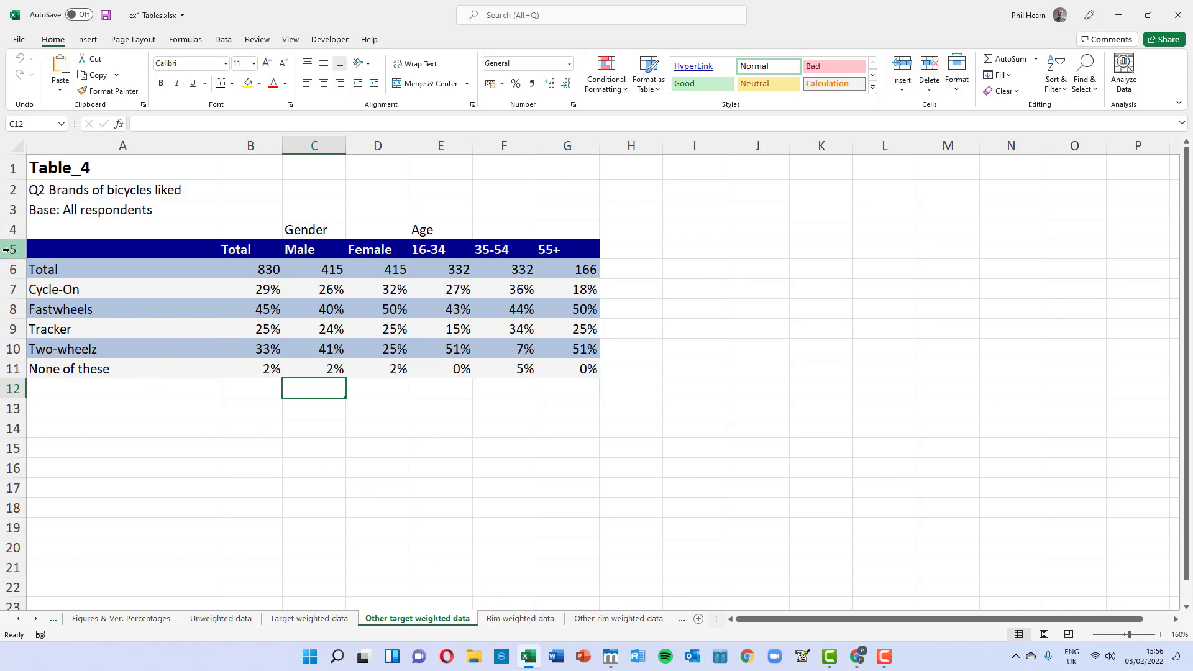
Step: Compare the rim weighting requirement with the rim-weighted and other rim-weighted table sheets
{"action": "key", "text": "alt+Tab"}
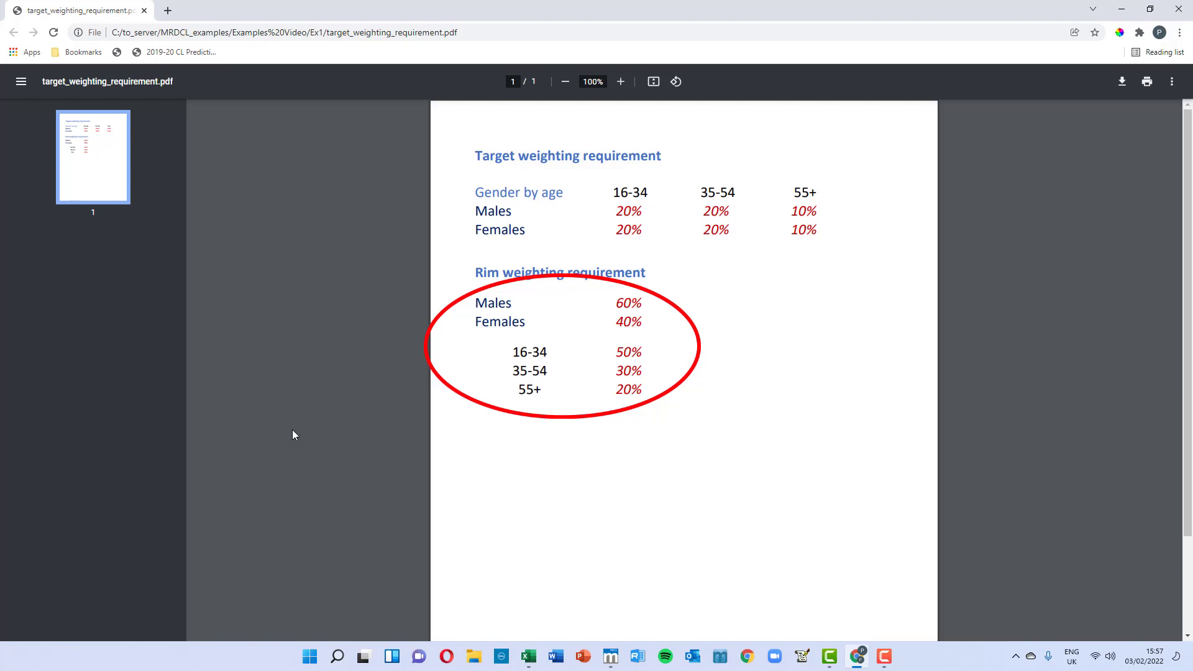
{"action": "key", "text": "alt+Tab"}
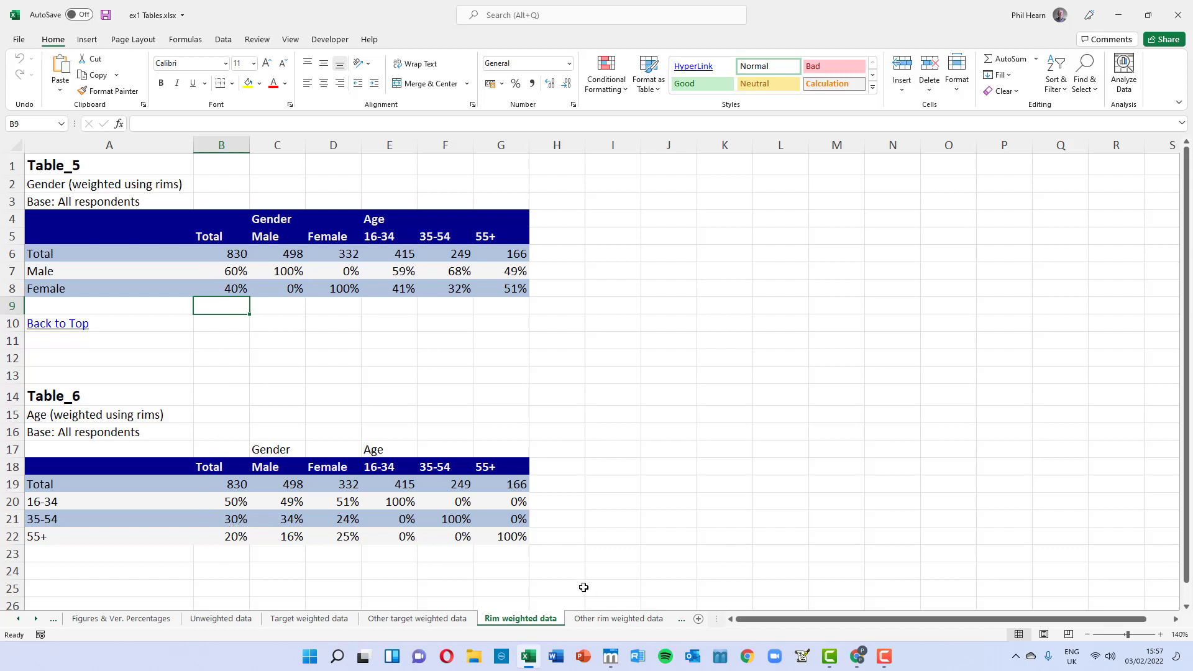
{"action": "left_click", "coordinate": [601, 619]}
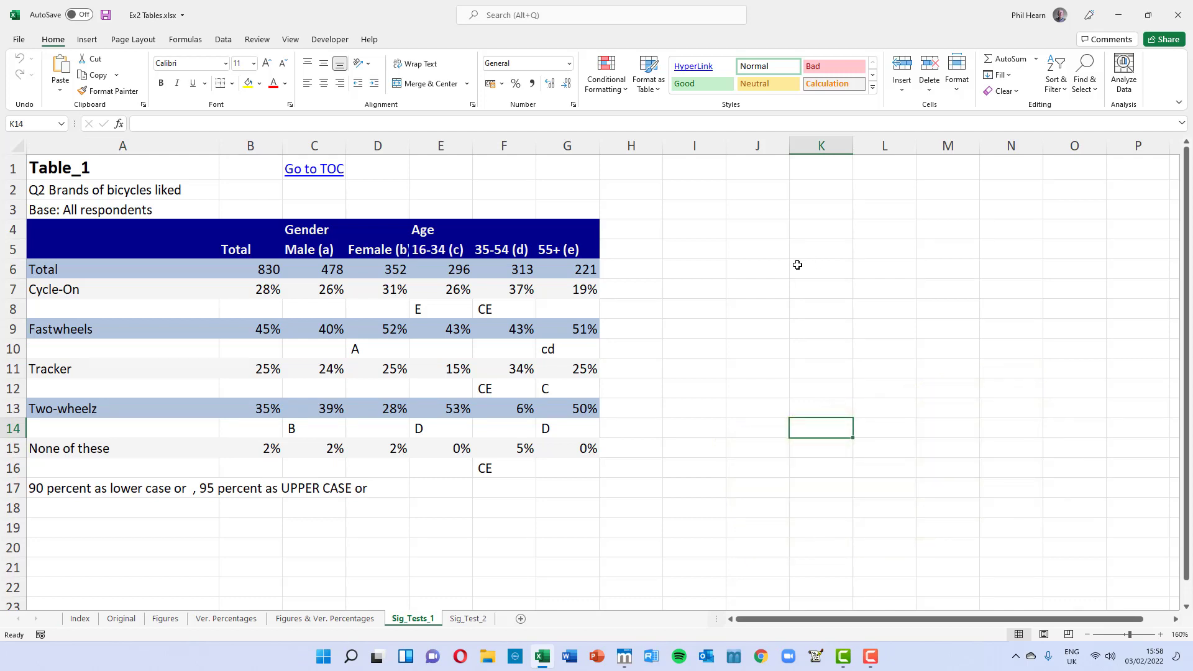
Step: Examine the significance-test letters on both Sig_Test sheets and the NPS table's top-two-box and promoter cells
{"action": "left_click", "coordinate": [420, 309]}
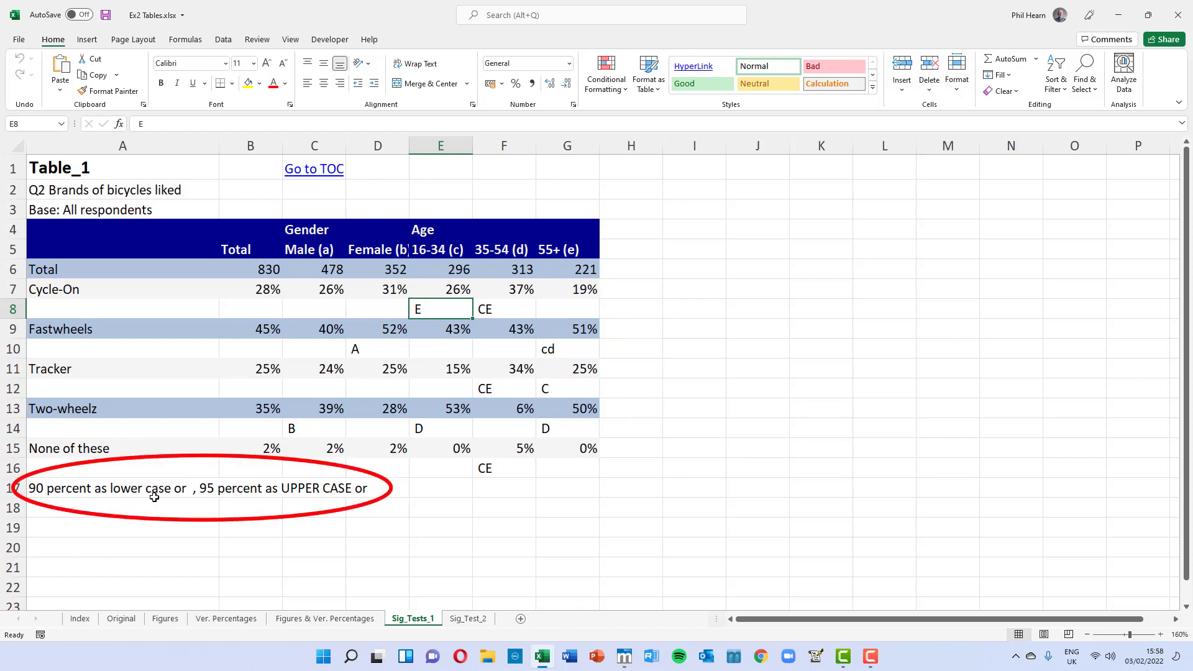
{"action": "left_click", "coordinate": [467, 619]}
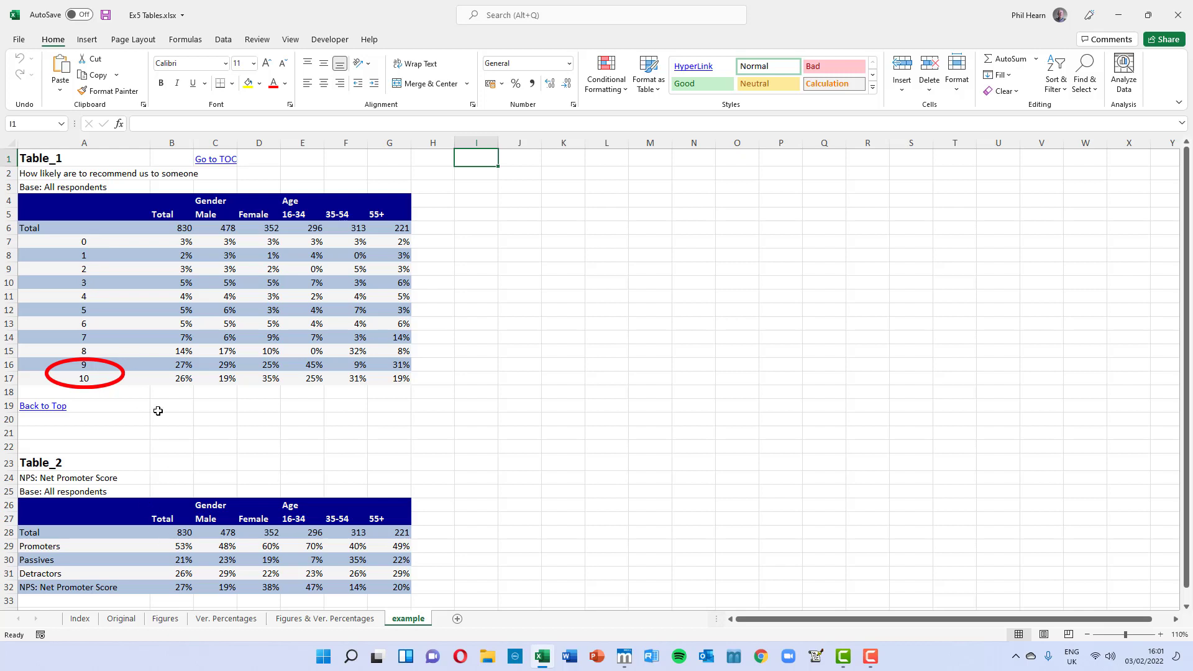
{"action": "left_click", "coordinate": [184, 364]}
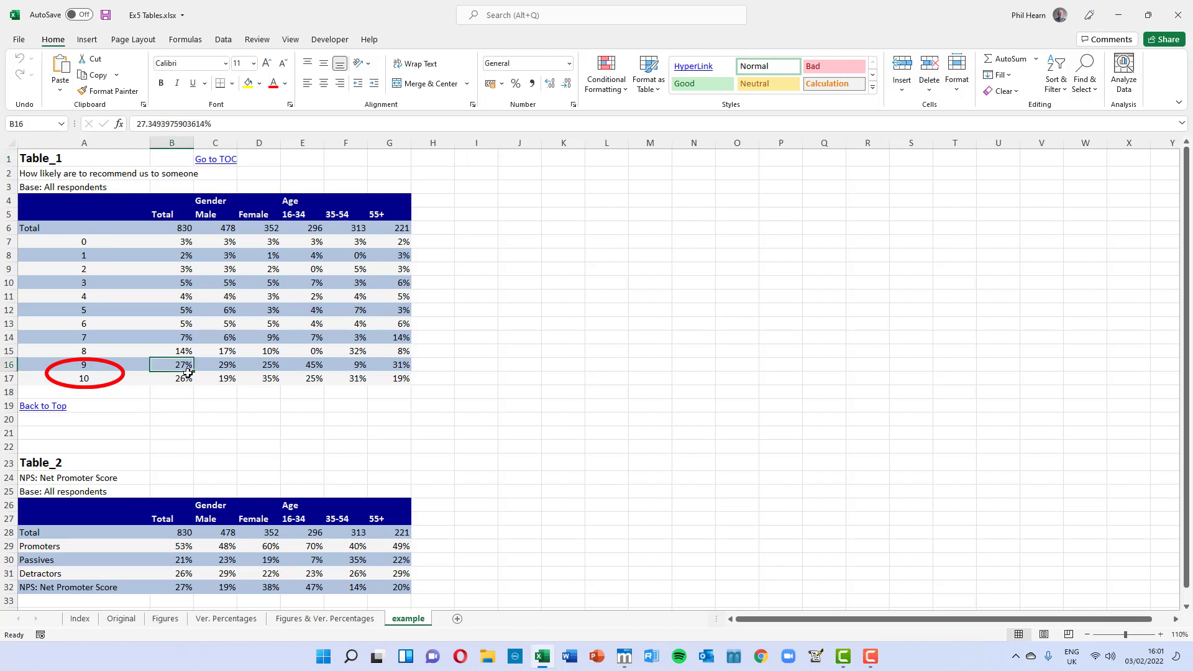
{"action": "left_click", "coordinate": [188, 544]}
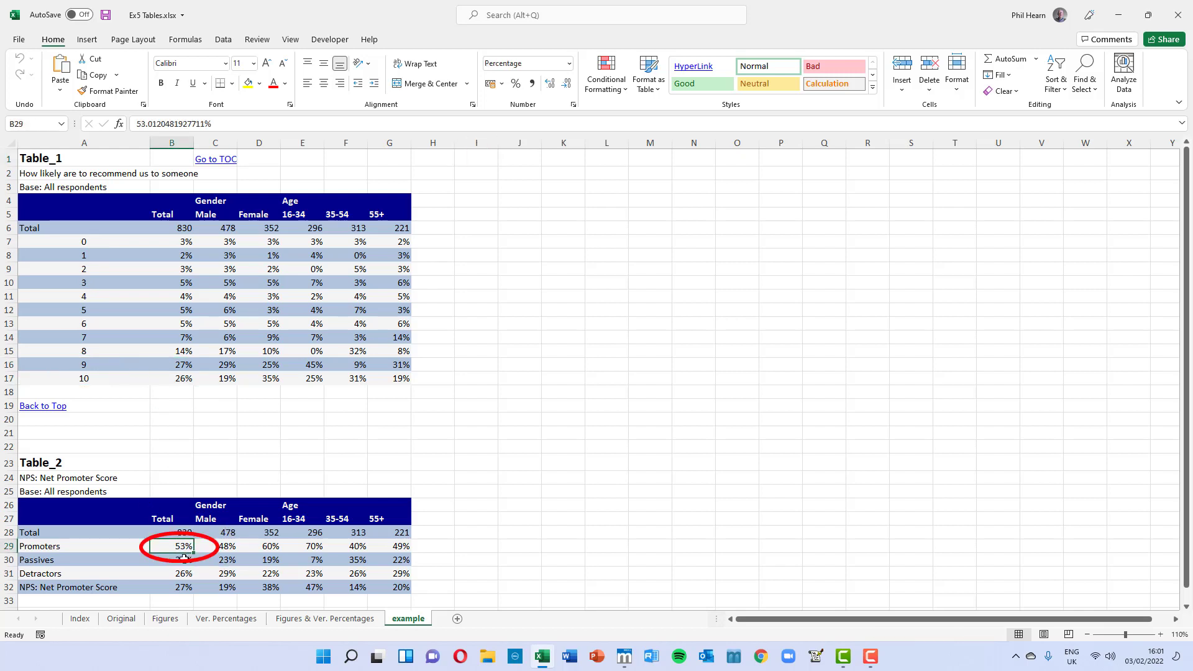
{"action": "left_click", "coordinate": [184, 589]}
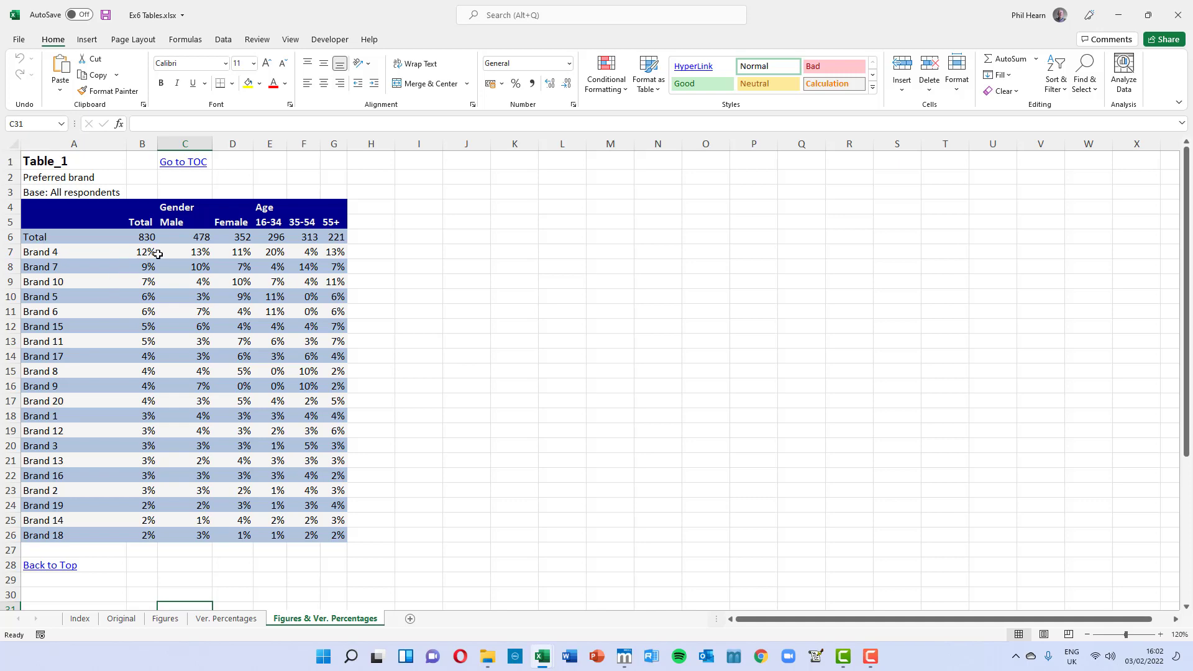
Step: Change Brand 4's brand_category to Luxury in the brand manager sheet
{"action": "scroll", "coordinate": [370, 354], "scroll_direction": "down", "scroll_amount": 6}
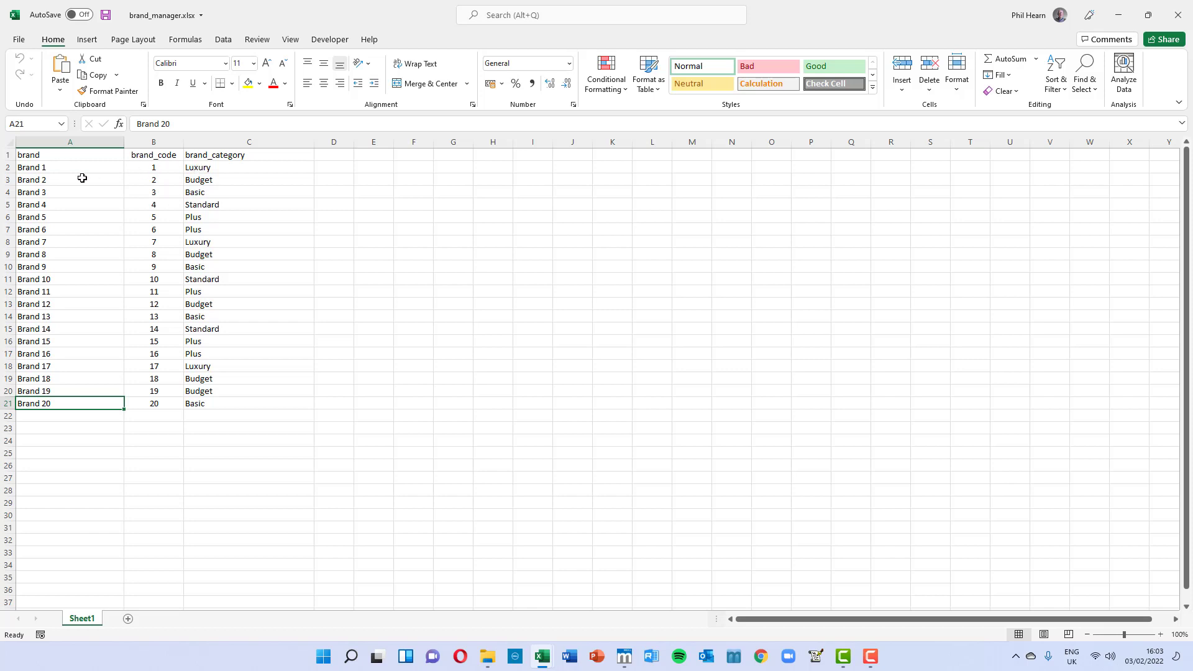
{"action": "left_click", "coordinate": [200, 205]}
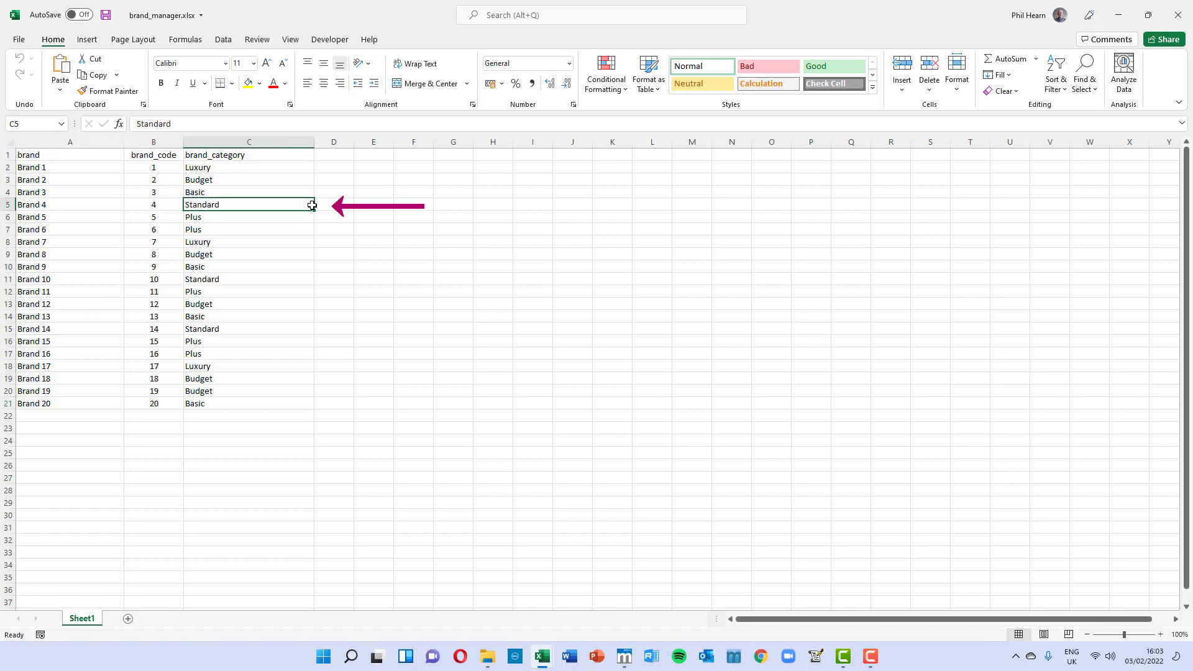
{"action": "type", "text": "Luxury"}
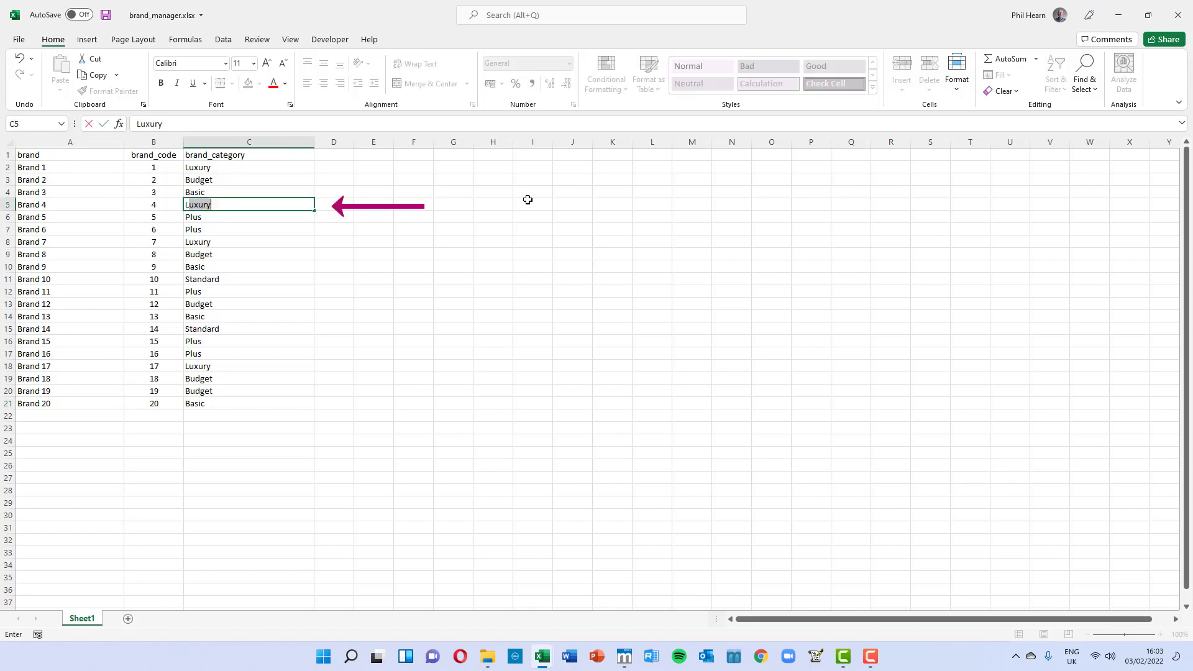
{"action": "key", "text": "Return"}
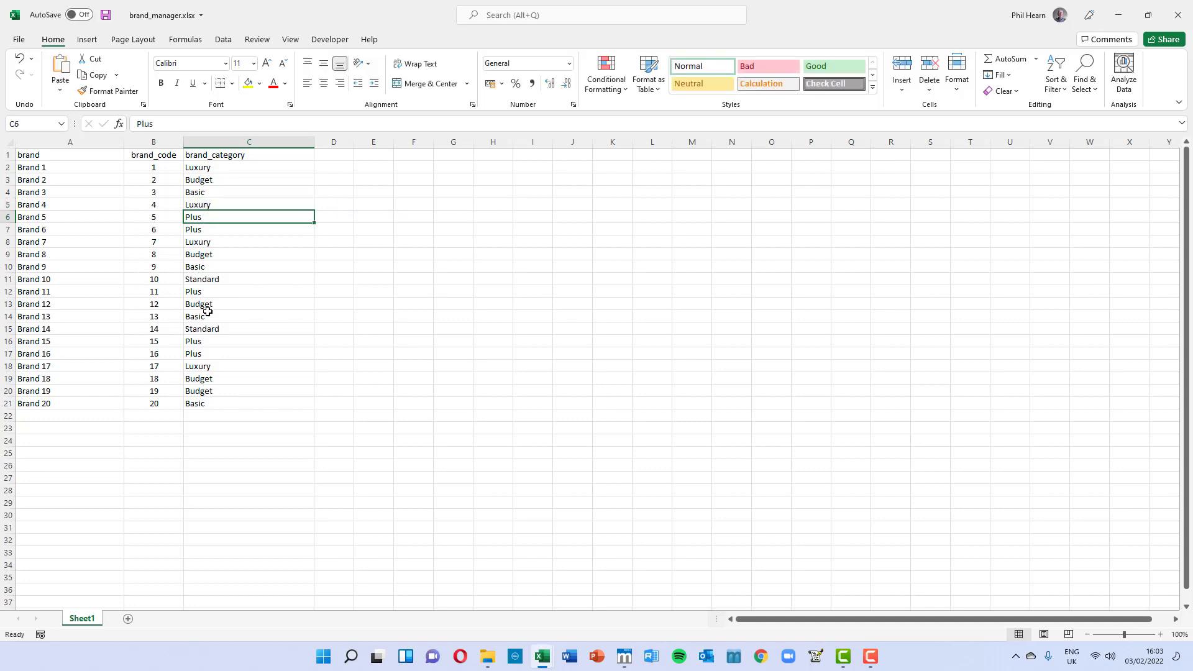
Step: Close the Ex6 tables workbook and rerun the Ex6 script to regenerate the brand range tables
{"action": "key", "text": "alt+Tab"}
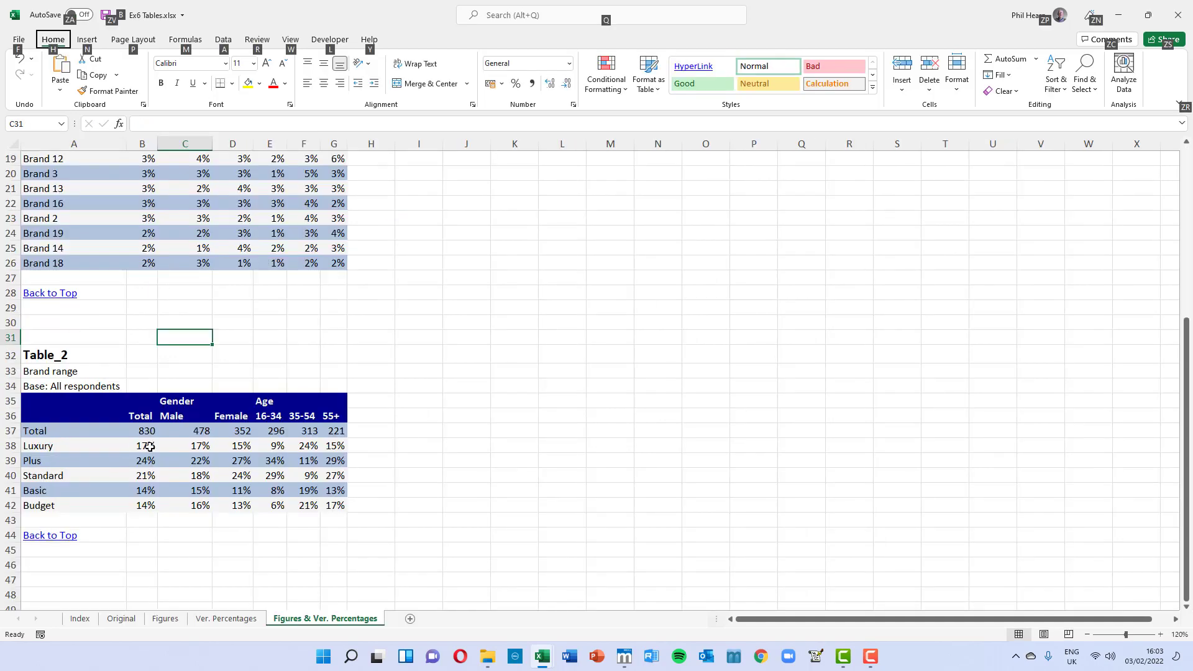
{"action": "left_click", "coordinate": [1175, 15]}
{"action": "key", "text": "alt+Tab"}
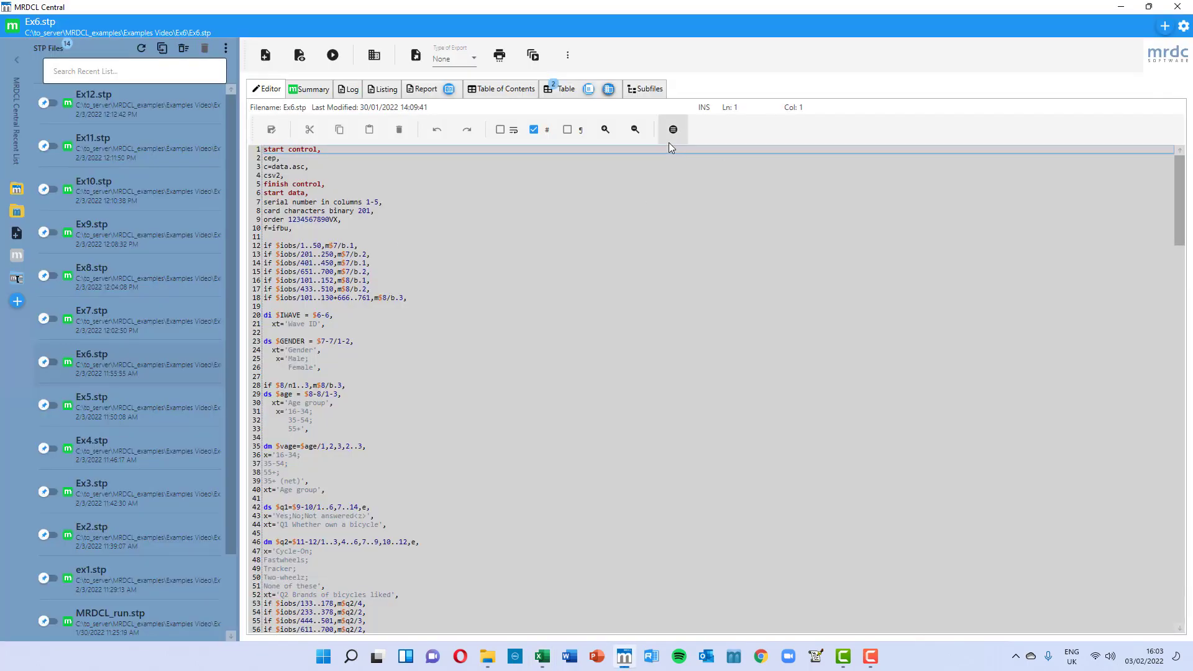
{"action": "left_click", "coordinate": [332, 56]}
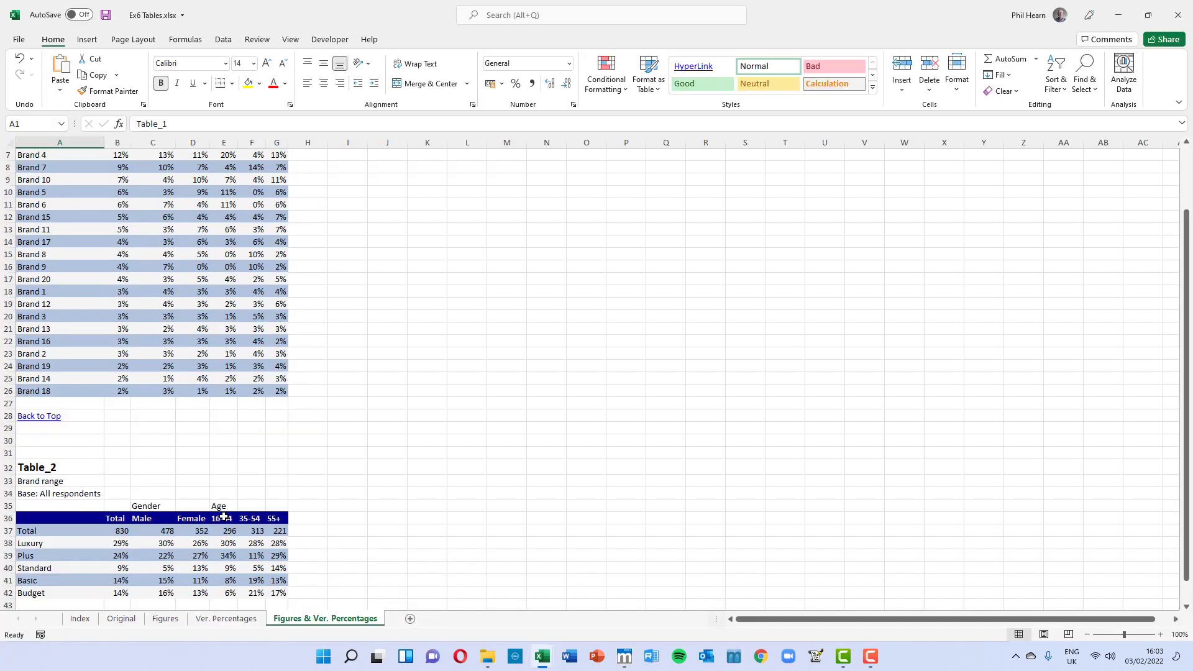
{"action": "scroll", "coordinate": [224, 516], "scroll_direction": "down", "scroll_amount": 3}
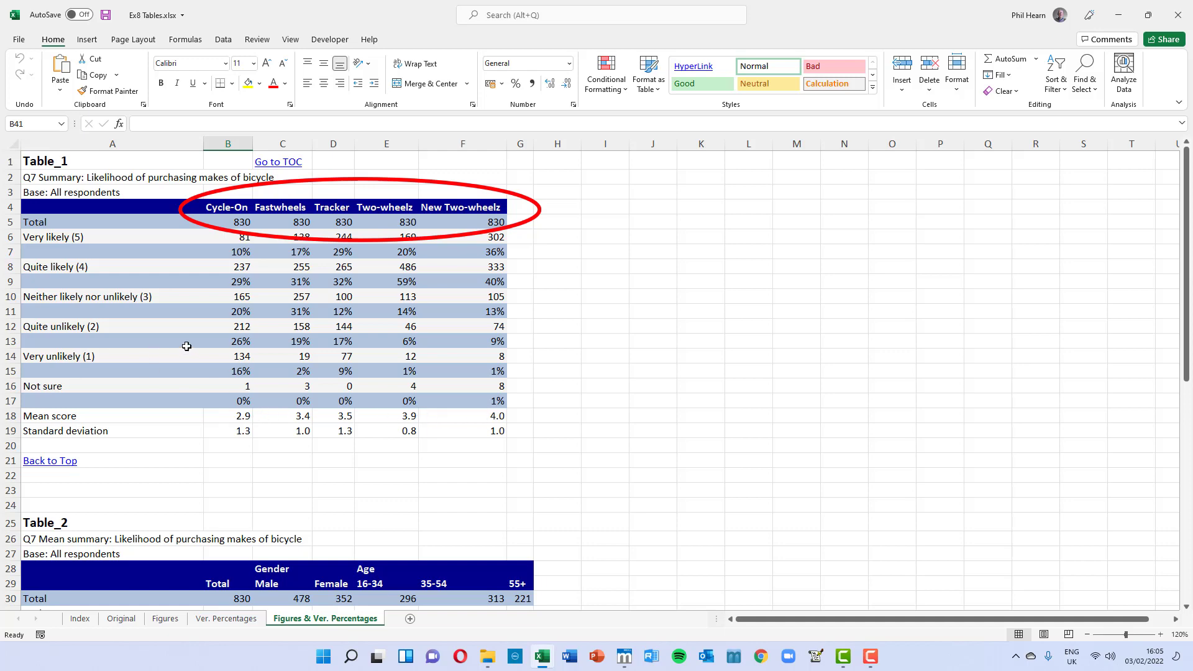
Step: Inspect the likelihood summary table's mean scores and standard deviations alongside the mean summary table
{"action": "scroll", "coordinate": [186, 346], "scroll_direction": "down", "scroll_amount": 5}
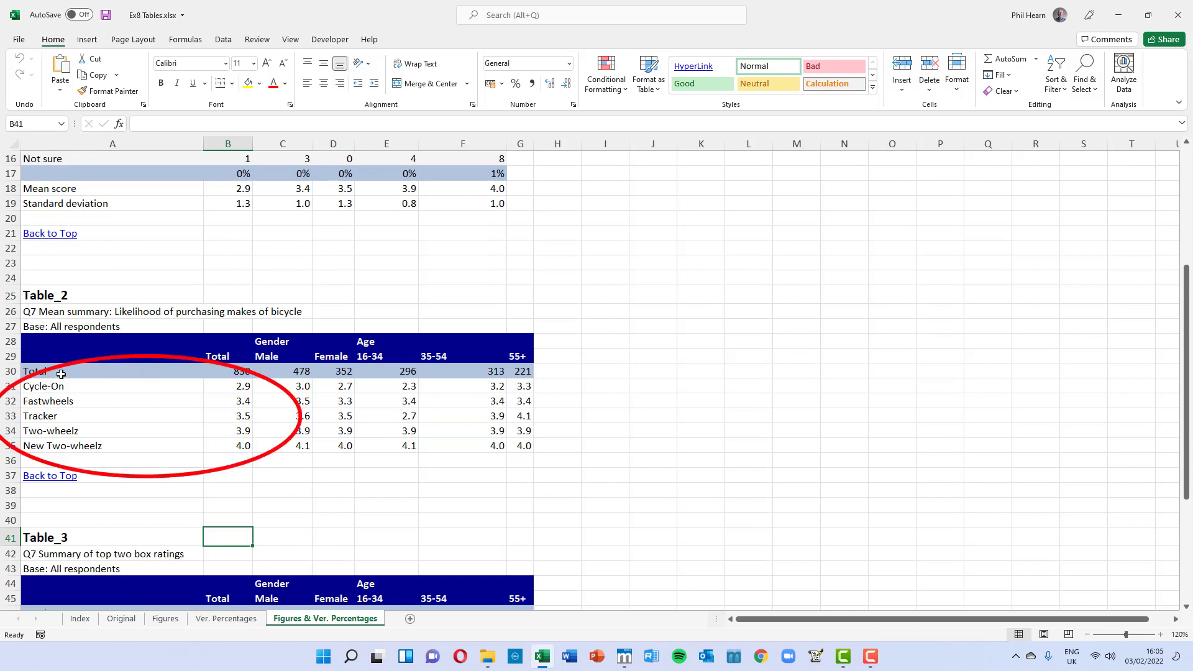
{"action": "left_click_drag", "start_coordinate": [242, 387], "coordinate": [246, 441]}
{"action": "mouse_move", "coordinate": [231, 187]}
{"action": "left_mouse_down"}
{"action": "mouse_move", "coordinate": [239, 200]}
{"action": "mouse_move", "coordinate": [494, 202]}
{"action": "left_mouse_up"}
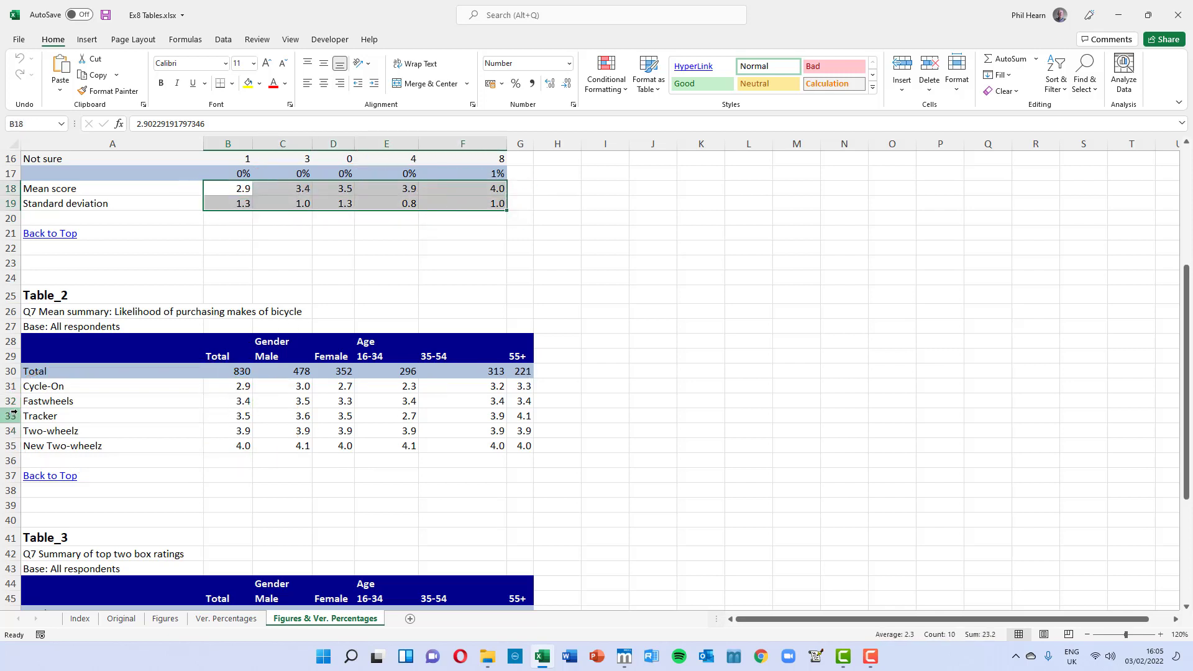
{"action": "scroll", "coordinate": [34, 411], "scroll_direction": "down", "scroll_amount": 4}
{"action": "scroll", "coordinate": [34, 411], "scroll_direction": "down", "scroll_amount": 1}
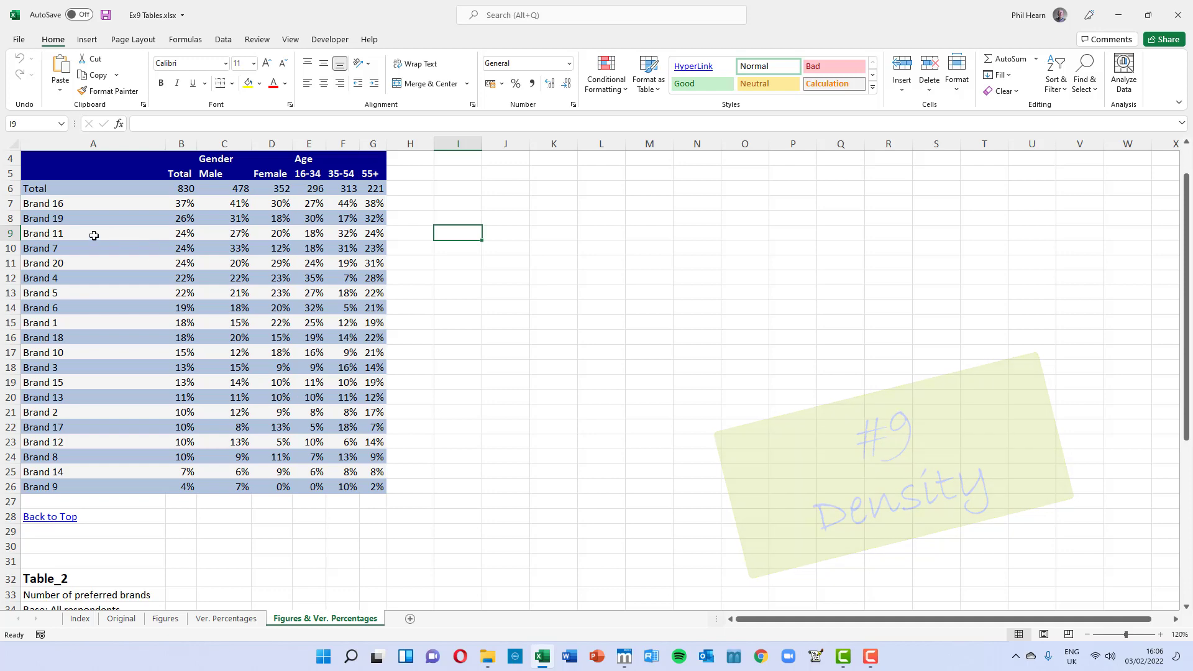
Step: Review the preferred brands table and the number of preferred brands summary statistics
{"action": "scroll", "coordinate": [130, 444], "scroll_direction": "down", "scroll_amount": 4}
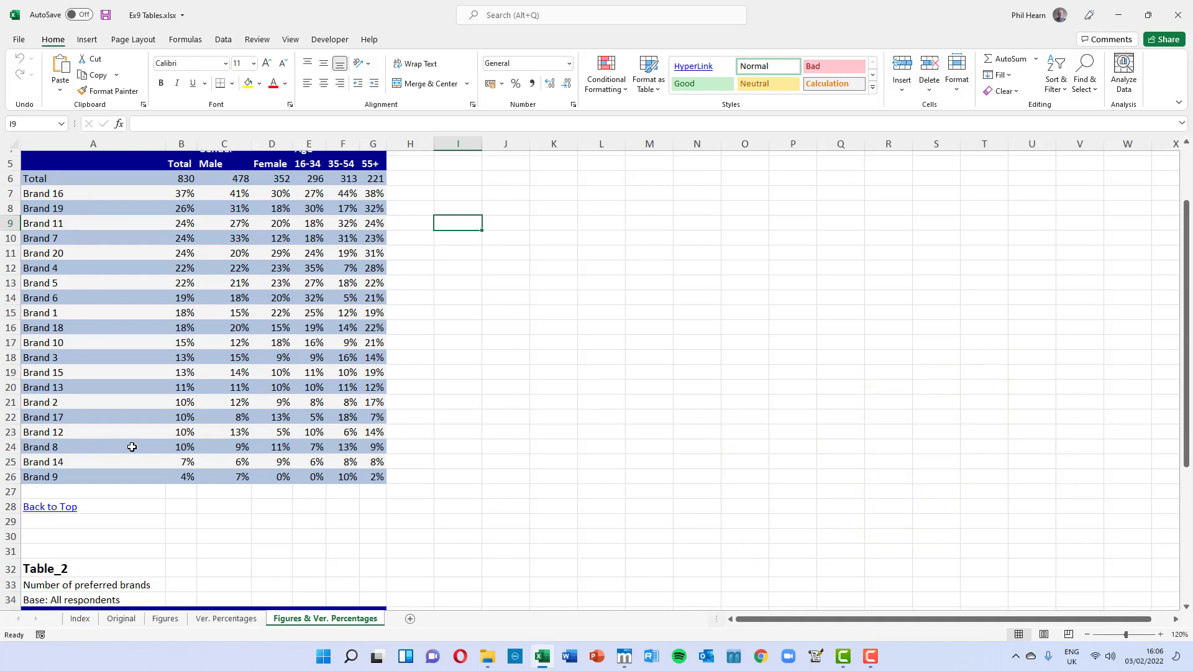
{"action": "scroll", "coordinate": [144, 443], "scroll_direction": "down", "scroll_amount": 2}
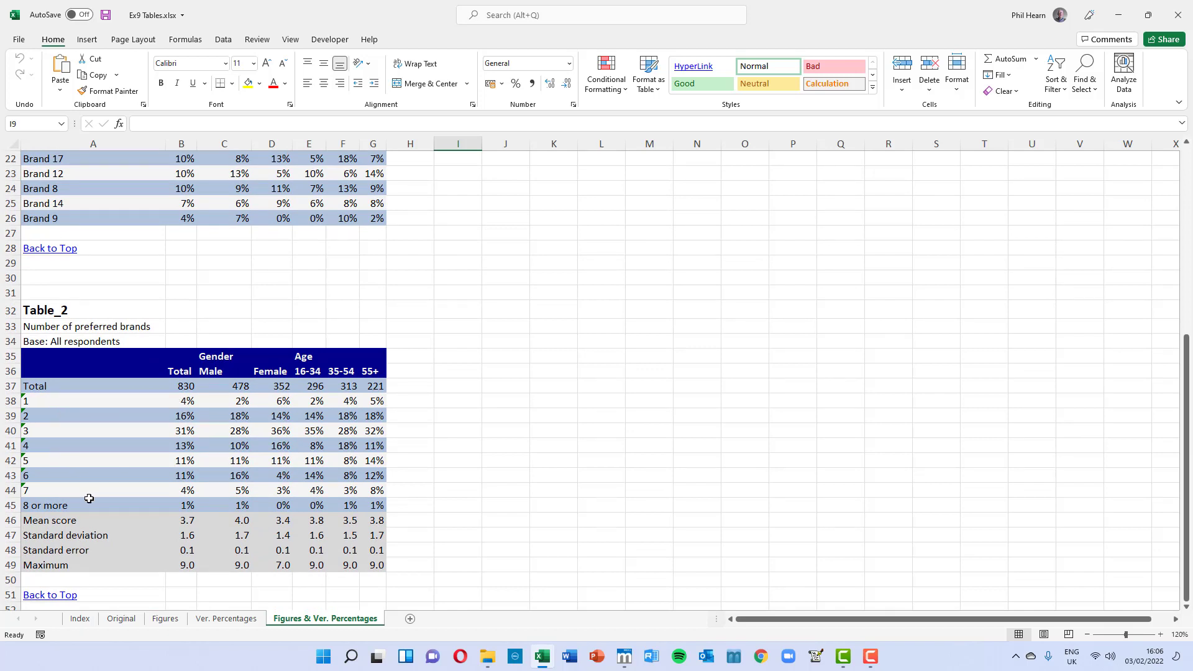
{"action": "left_click", "coordinate": [184, 505]}
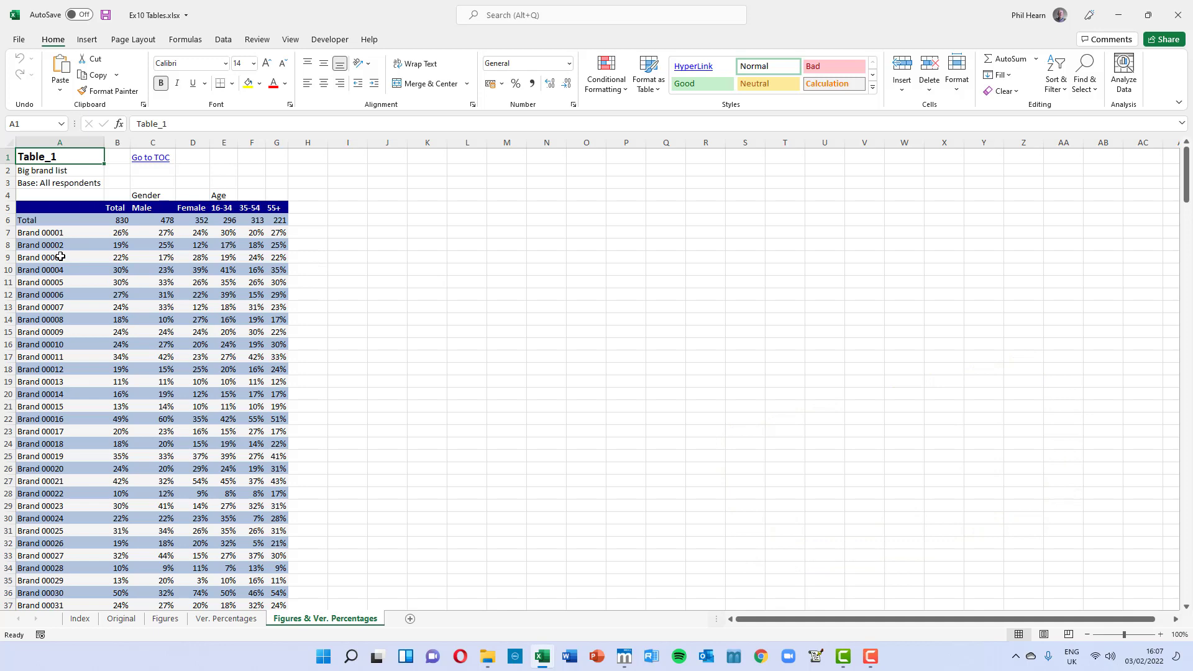
Step: Scroll through the big brand list tables, down the rows and across the brand columns
{"action": "scroll", "coordinate": [75, 260], "scroll_direction": "down", "scroll_amount": 2}
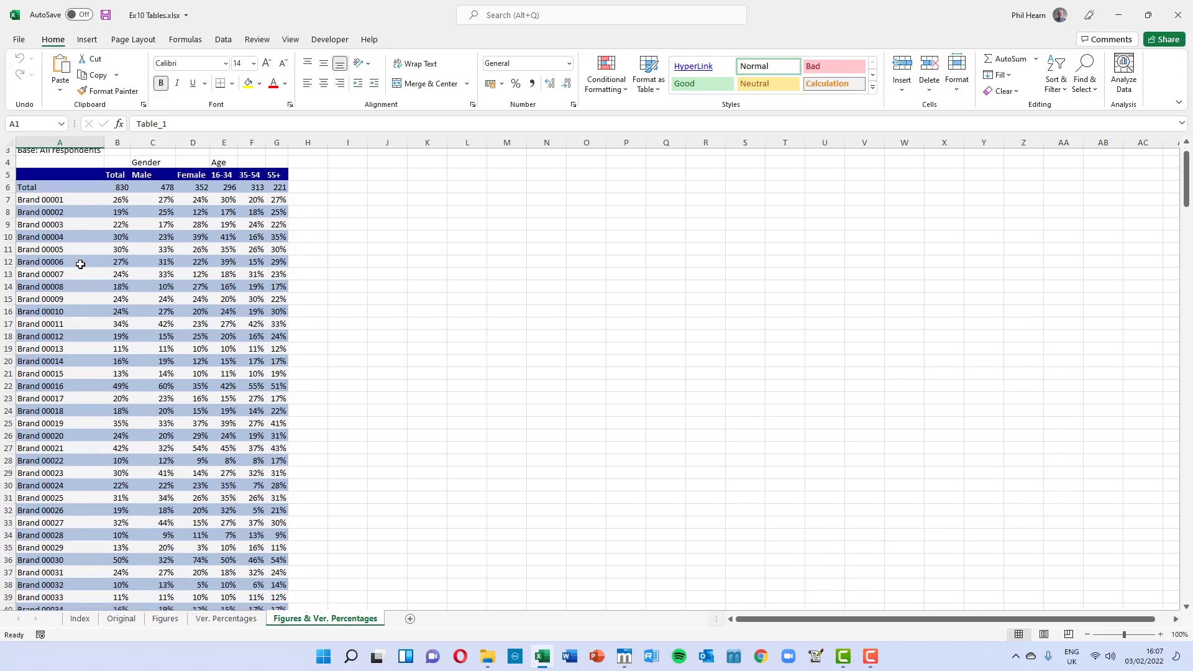
{"action": "scroll", "coordinate": [99, 313], "scroll_direction": "down", "scroll_amount": 6}
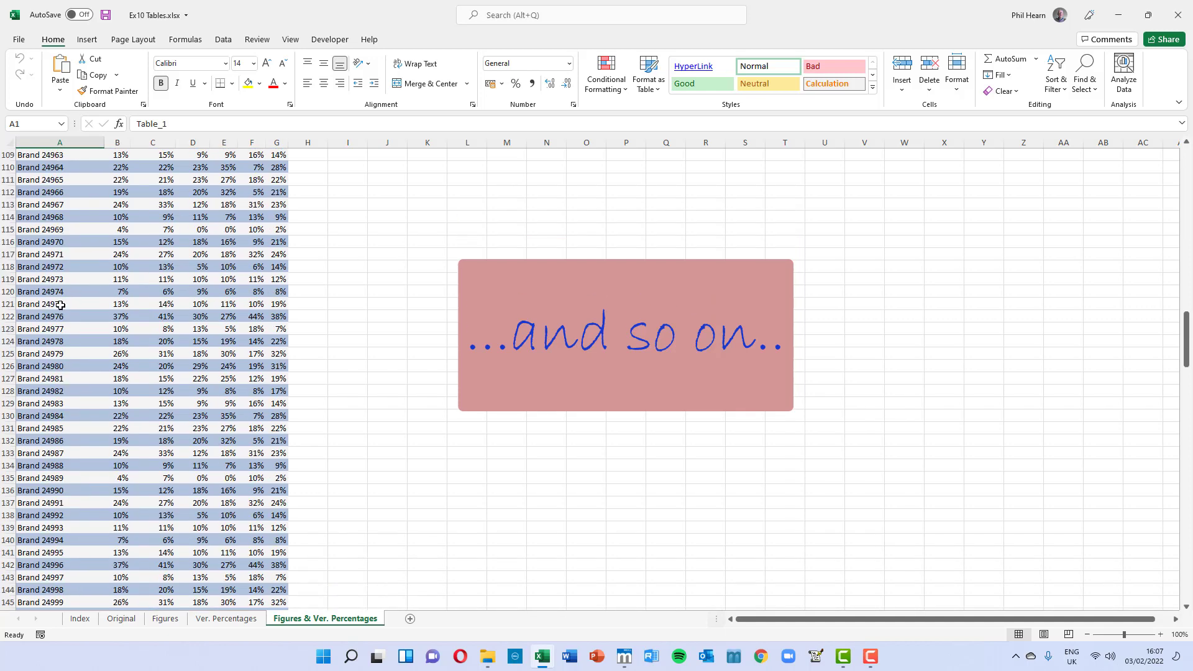
{"action": "scroll", "coordinate": [93, 414], "scroll_direction": "down", "scroll_amount": 1}
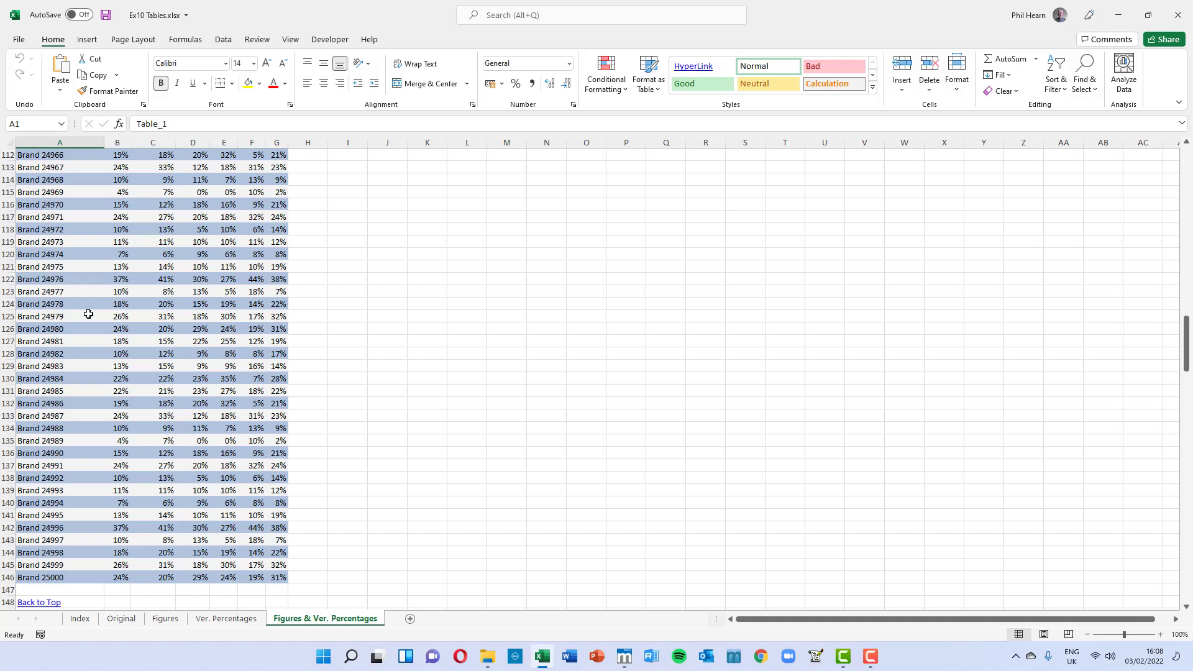
{"action": "scroll", "coordinate": [89, 315], "scroll_direction": "down", "scroll_amount": 11}
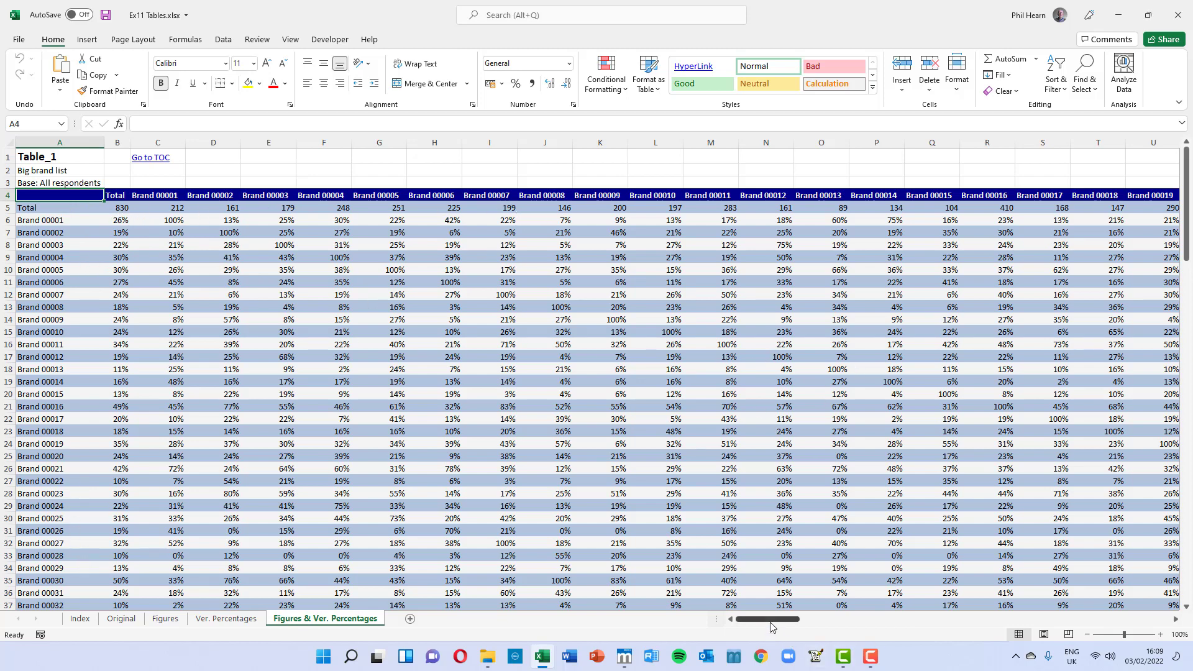
{"action": "left_click_drag", "start_coordinate": [775, 624], "coordinate": [808, 623]}
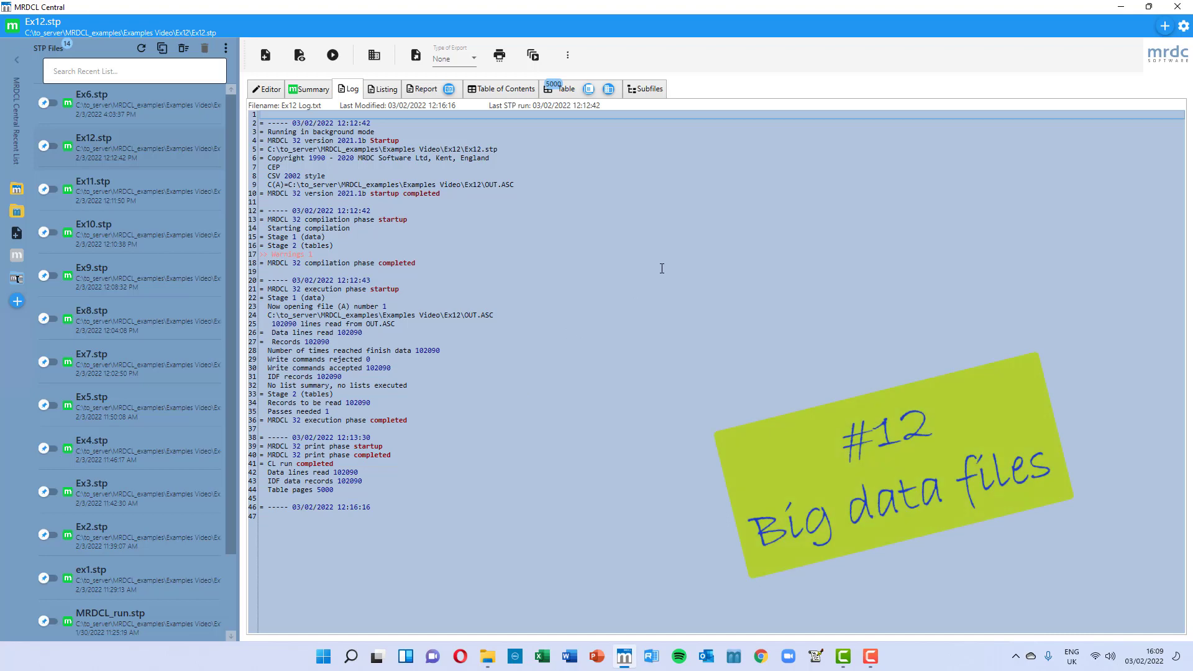
Step: Open the Ex12 table output and inspect the totals of the National Cycling Survey tables
{"action": "left_click", "coordinate": [561, 88]}
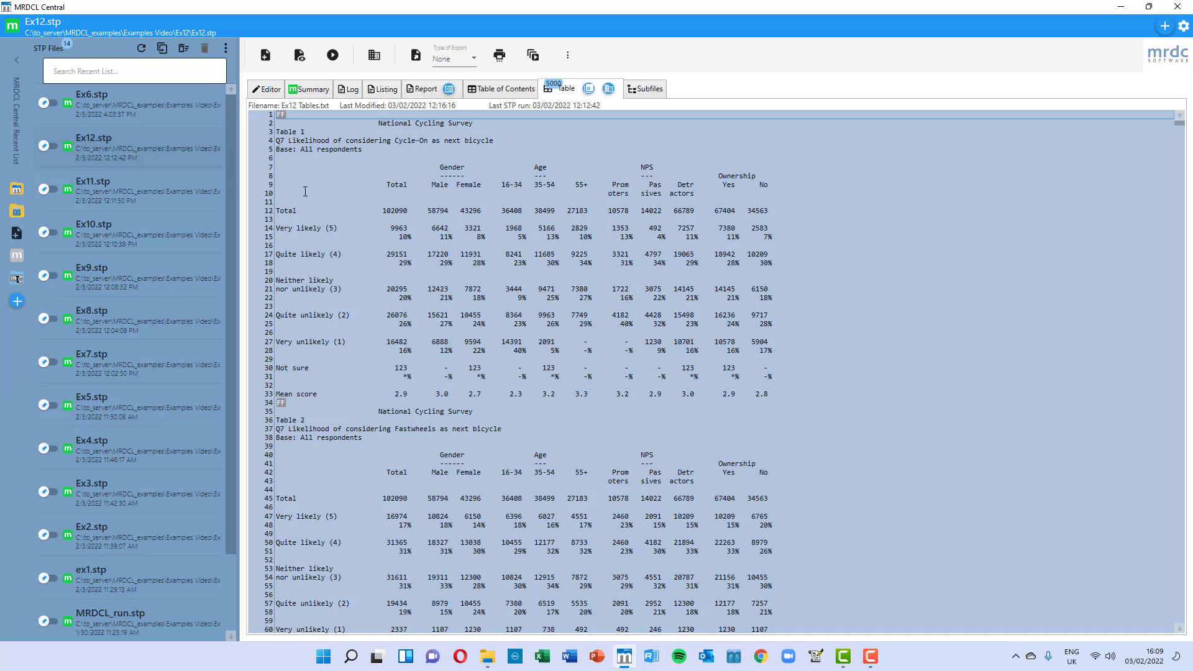
{"action": "scroll", "coordinate": [472, 242], "scroll_direction": "down", "scroll_amount": 8}
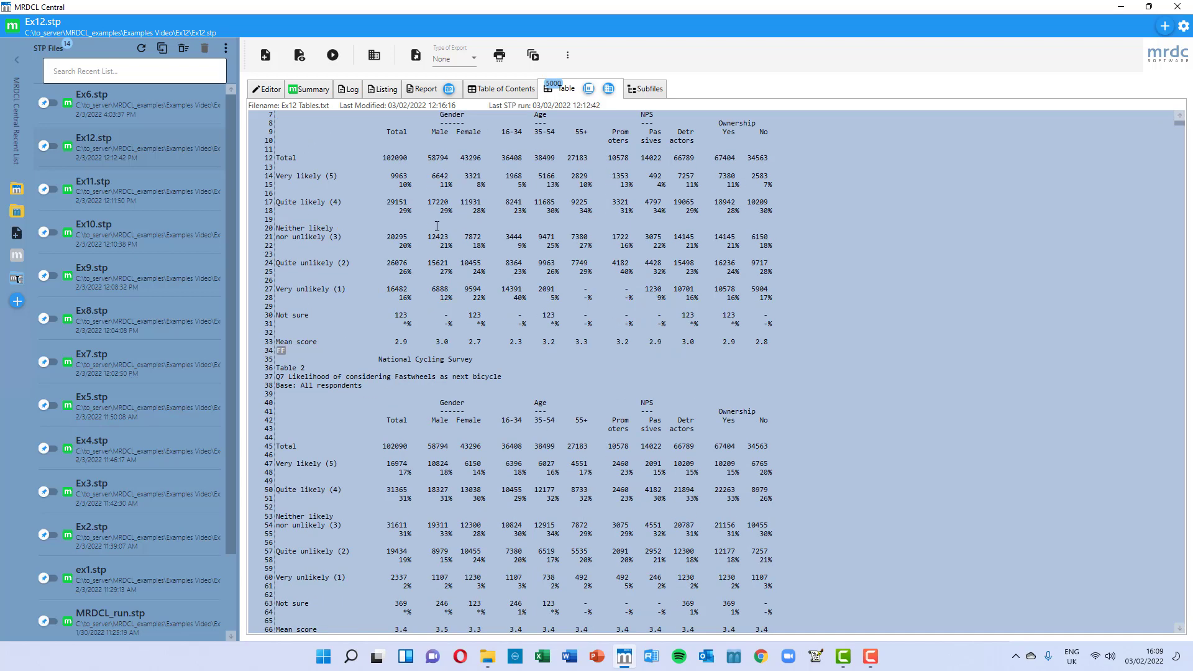
{"action": "scroll", "coordinate": [472, 243], "scroll_direction": "down", "scroll_amount": 1}
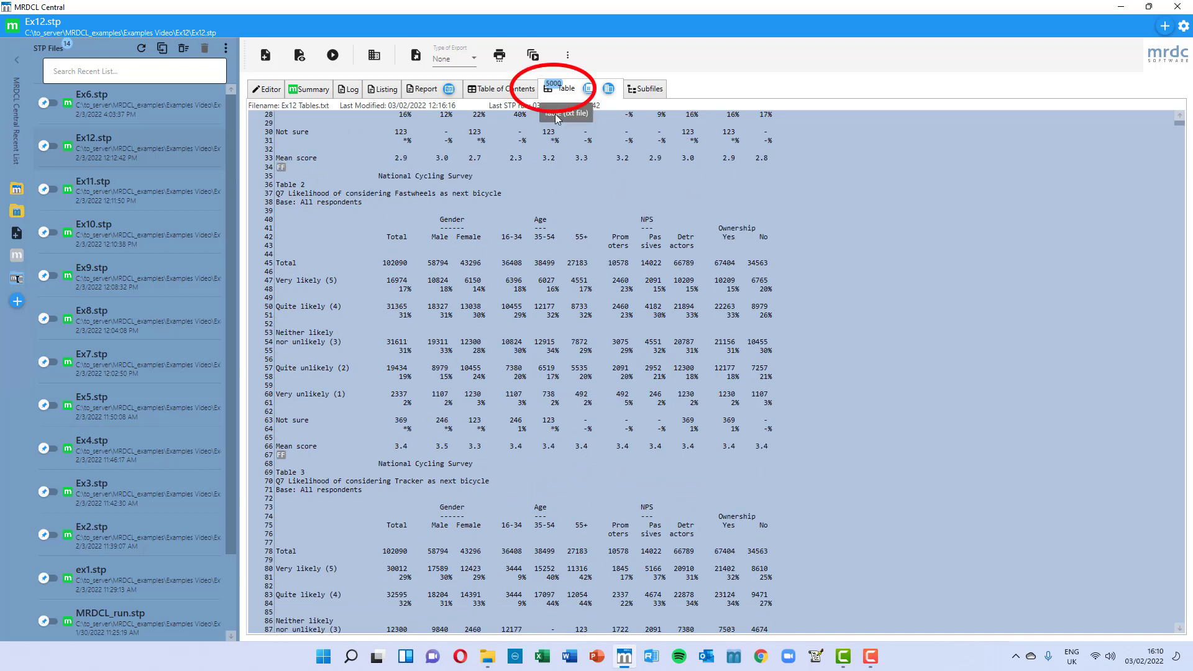
{"action": "scroll", "coordinate": [431, 446], "scroll_direction": "down", "scroll_amount": 3}
{"action": "scroll", "coordinate": [431, 446], "scroll_direction": "down", "scroll_amount": 2}
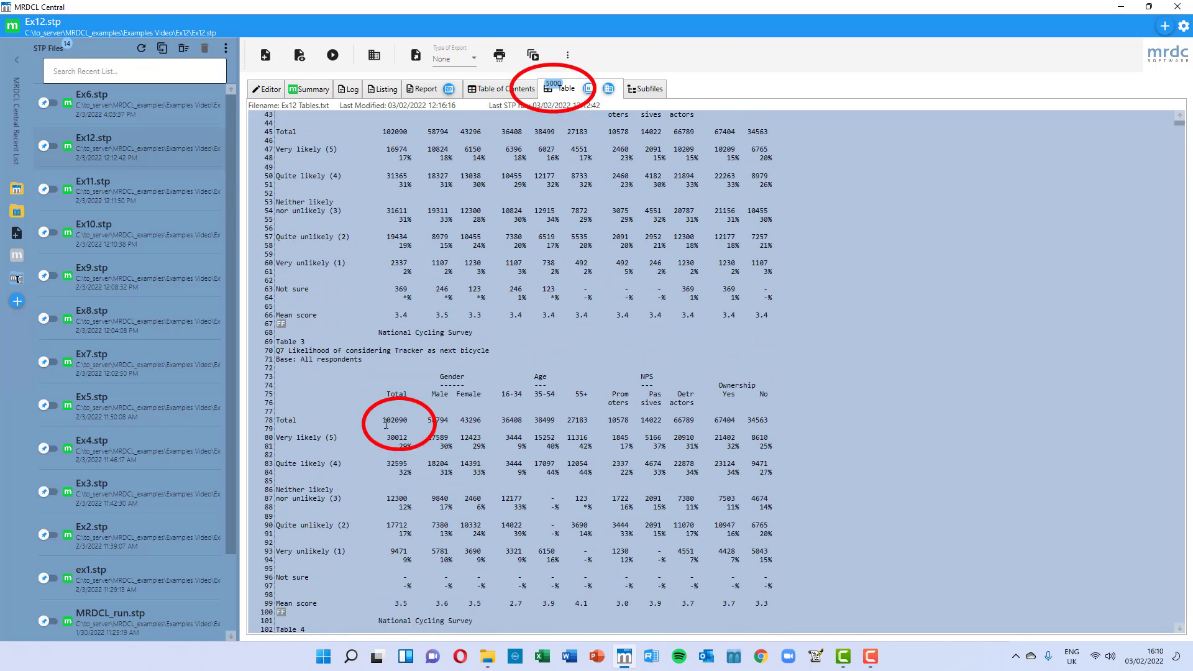
{"action": "left_click_drag", "start_coordinate": [382, 420], "coordinate": [421, 418]}
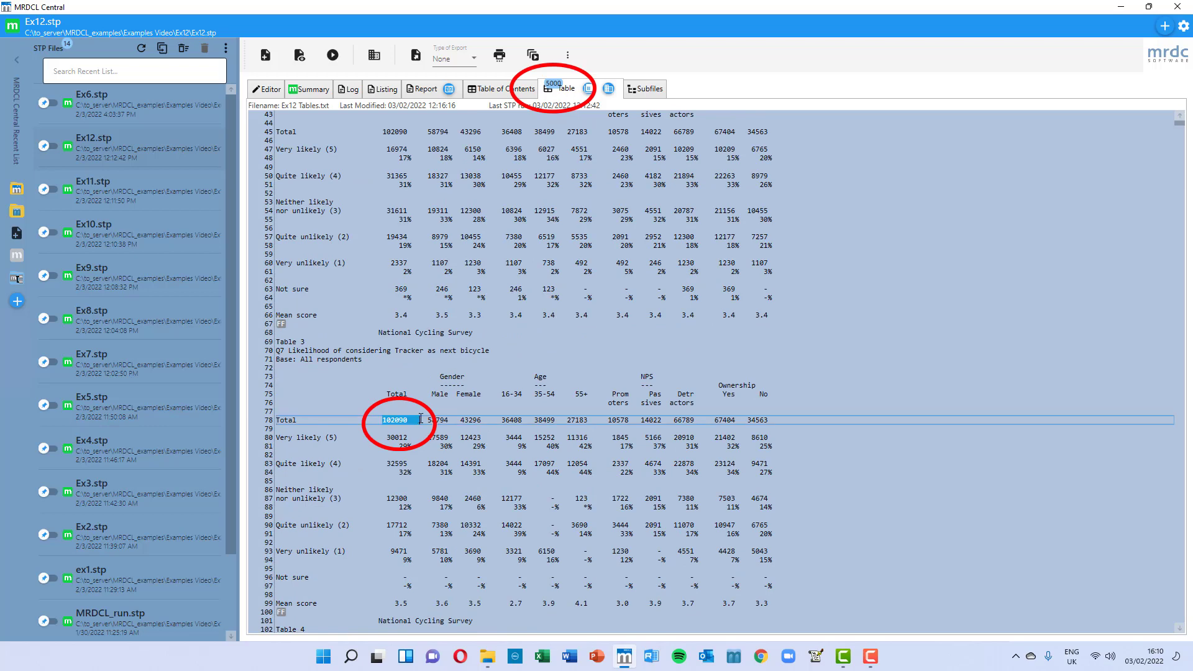
Step: Examine the run log's timestamps for the execution and print phases
{"action": "left_click", "coordinate": [349, 90]}
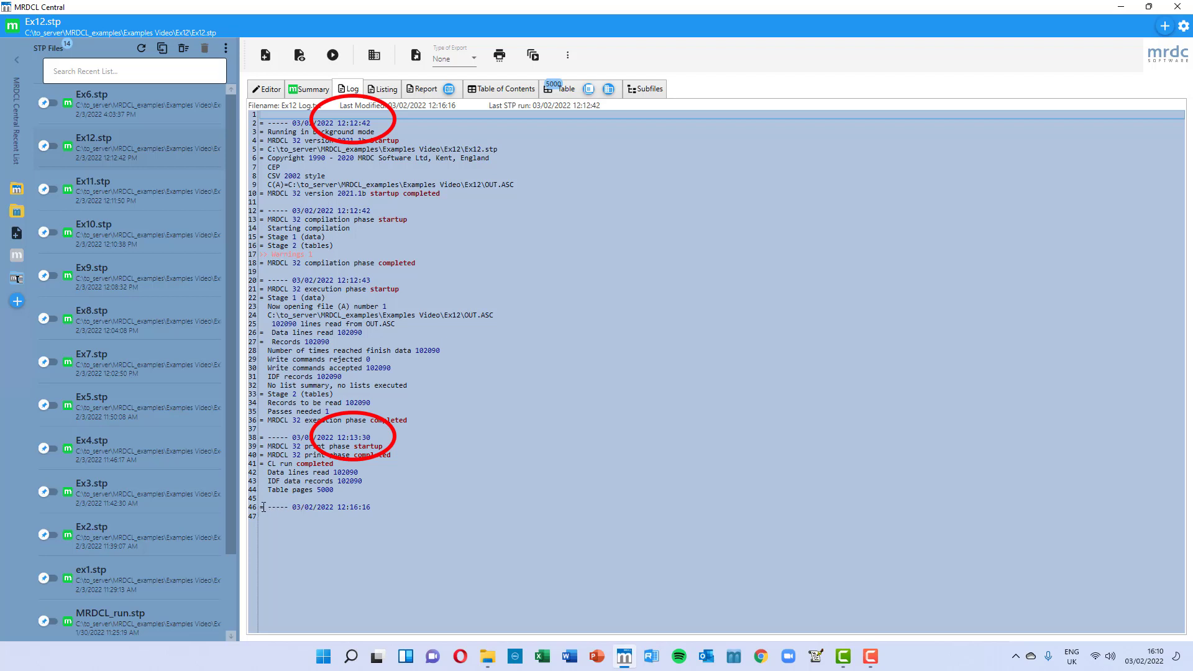
{"action": "left_click_drag", "start_coordinate": [263, 508], "coordinate": [400, 517]}
{"action": "left_click_drag", "start_coordinate": [292, 437], "coordinate": [371, 437]}
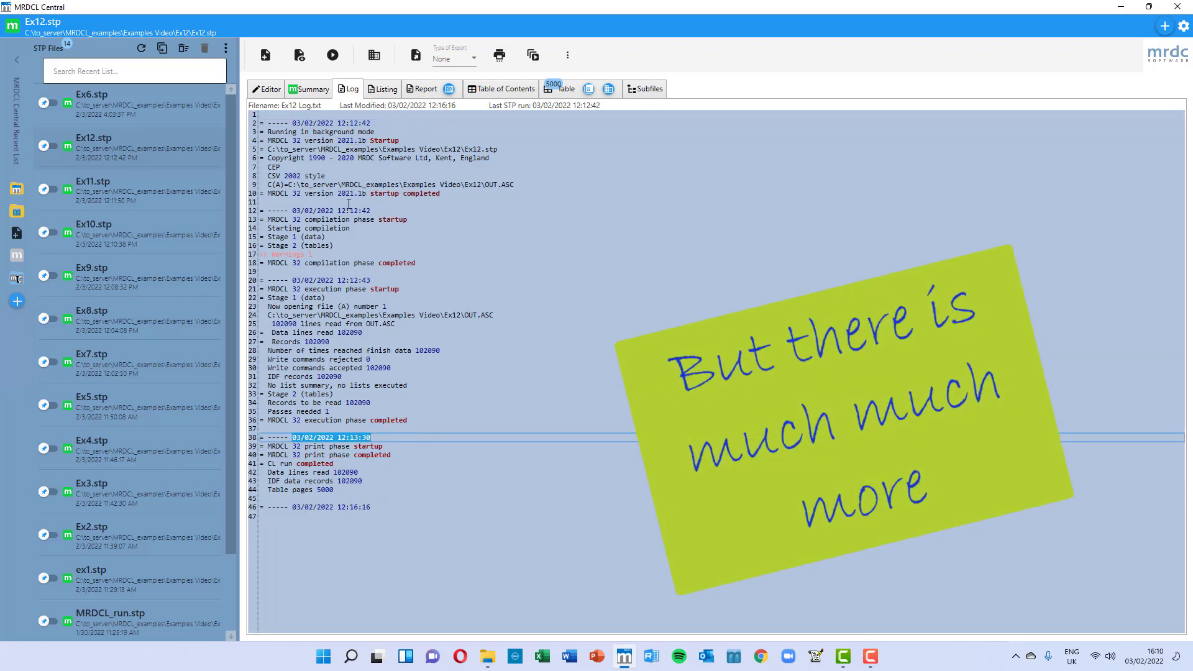